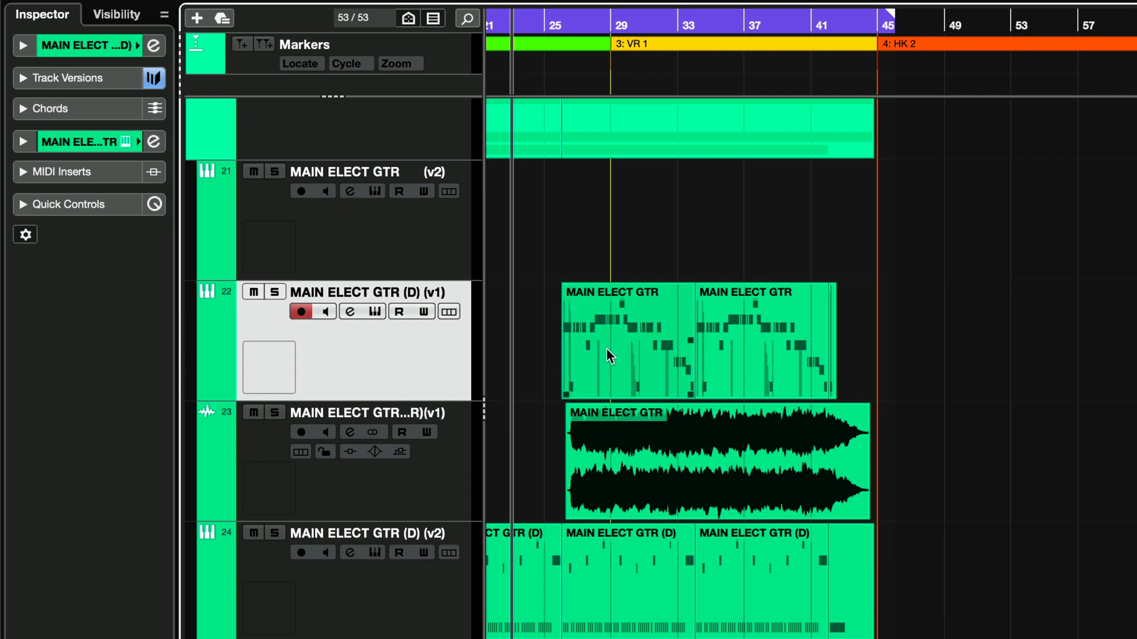
Duplicate the MAIN ELECT GTR (D) instrument track (track 22) with its two parts and mute the original.
click(621, 382)
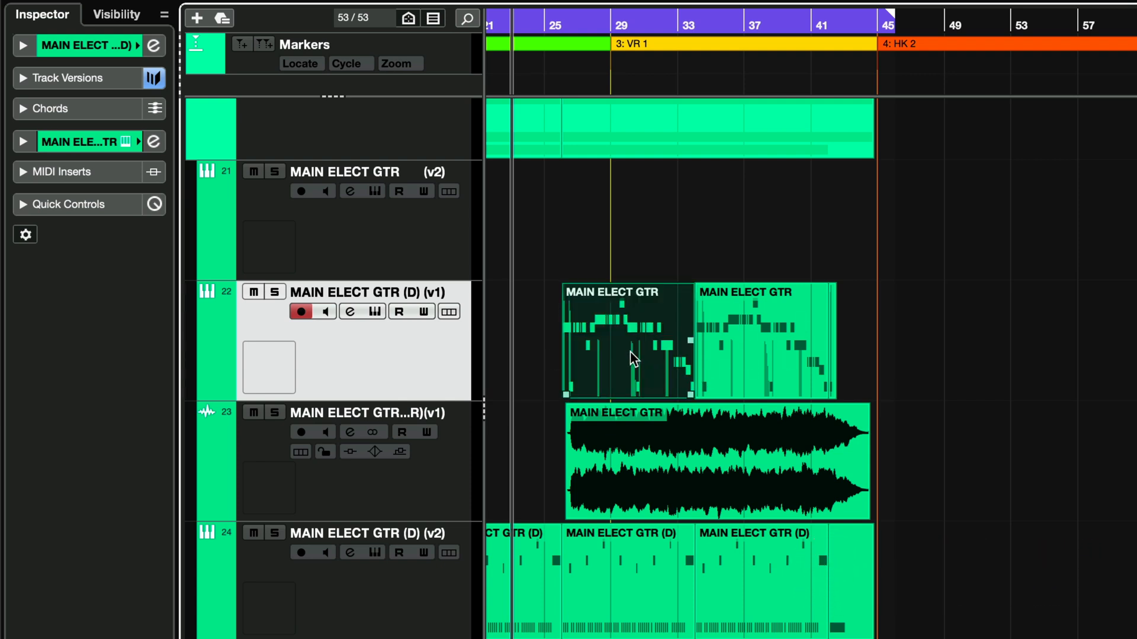
click(769, 358)
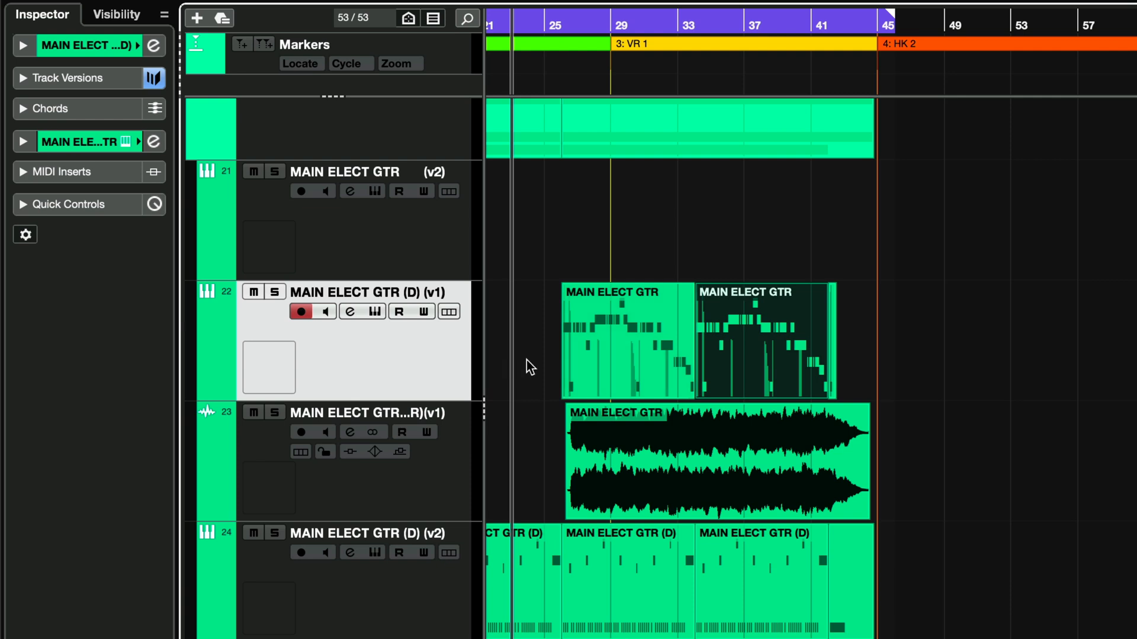
right_click(418, 363)
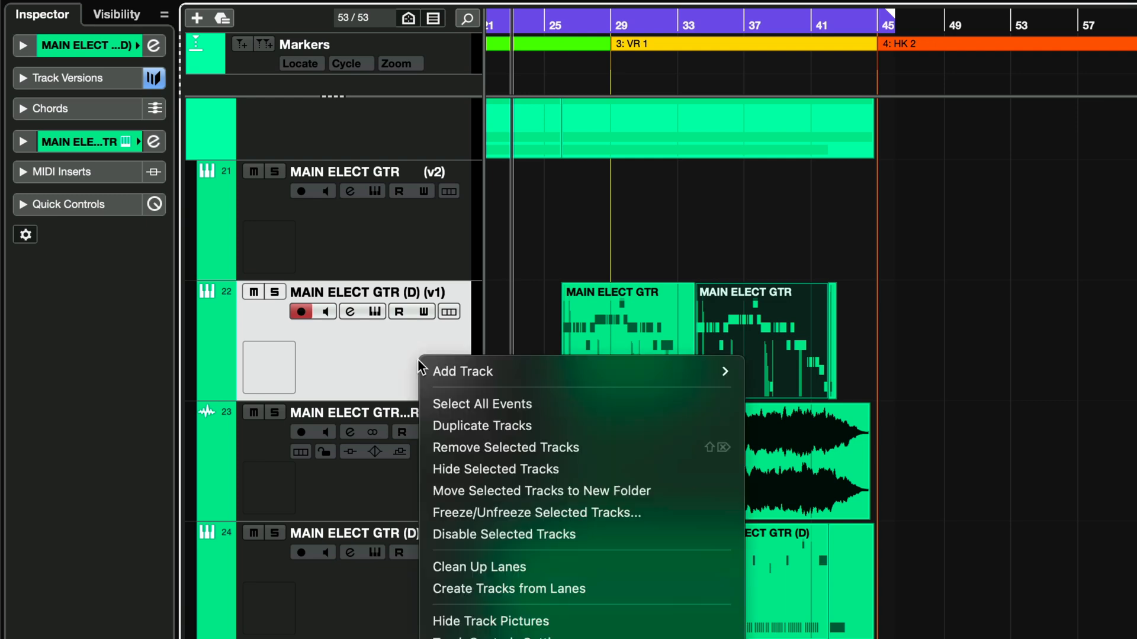
click(518, 429)
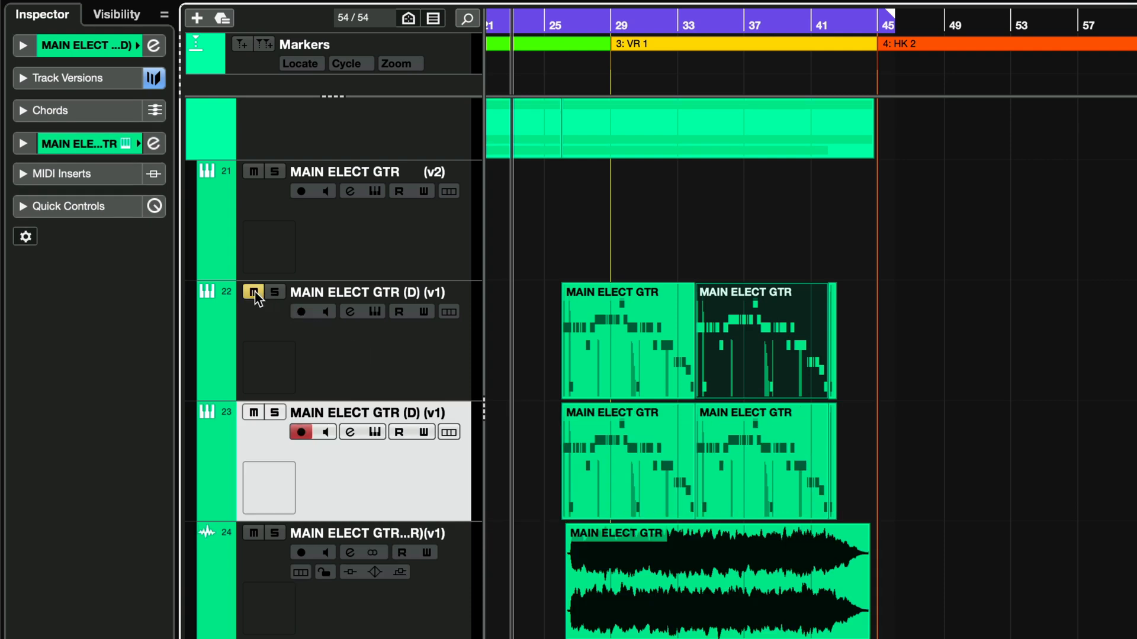
Delete both MIDI parts from the duplicated track 23 and place the playhead just before the guitar parts' start.
drag(861, 481, 518, 462)
key(Delete)
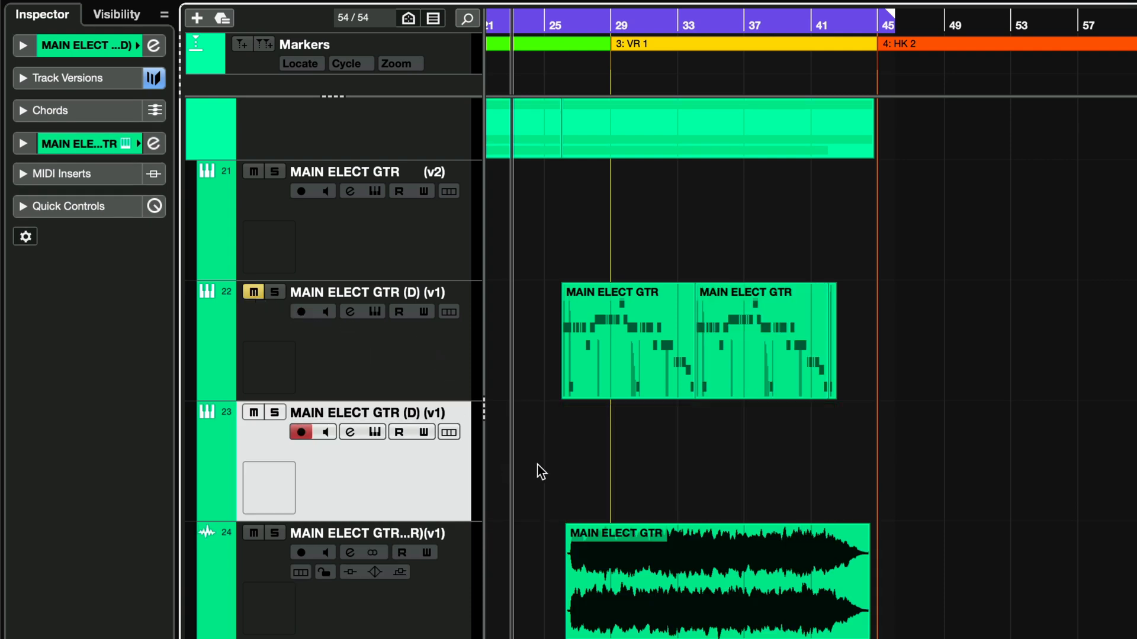
click(557, 25)
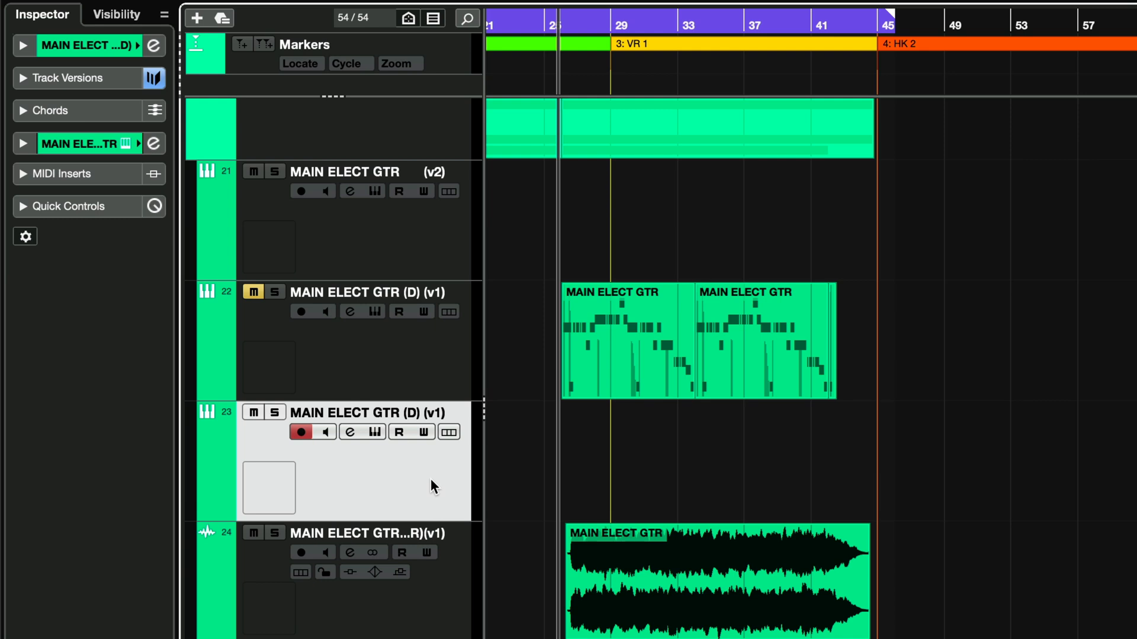
Remove the duplicated guitar track and unmute the original MAIN ELECT GTR (D) track.
key(ctrl+v)
key(Delete)
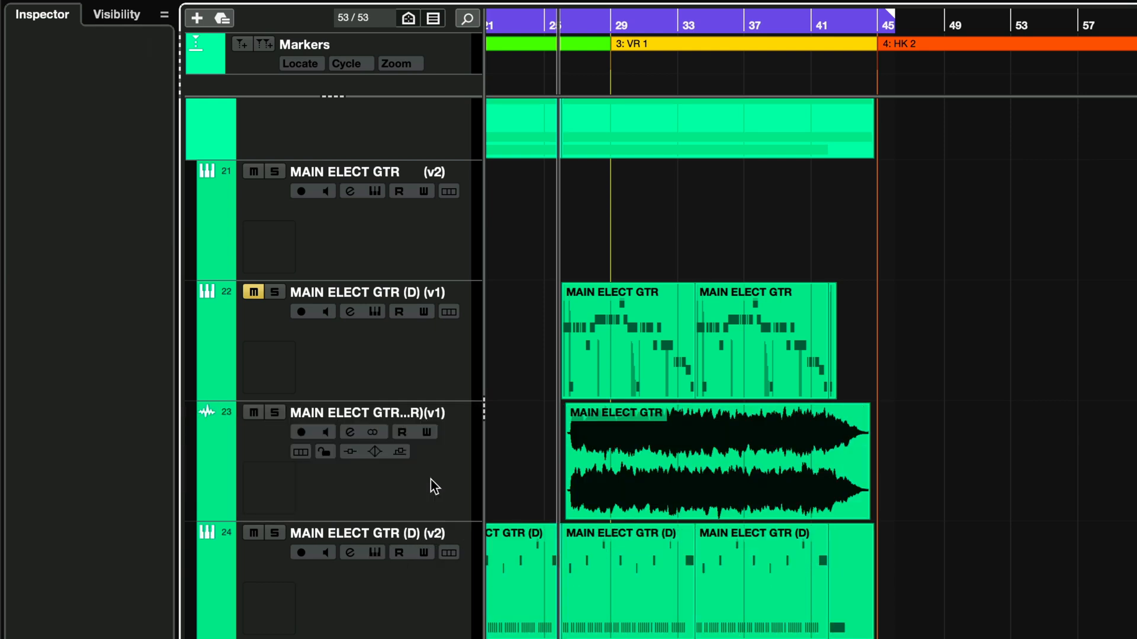
click(438, 378)
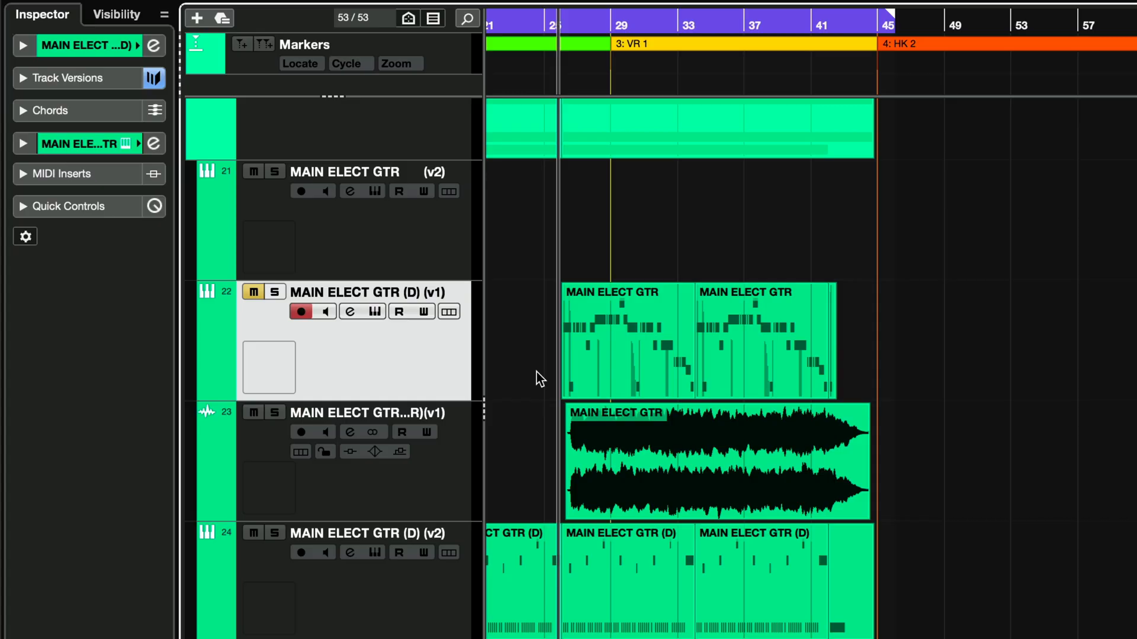
click(249, 293)
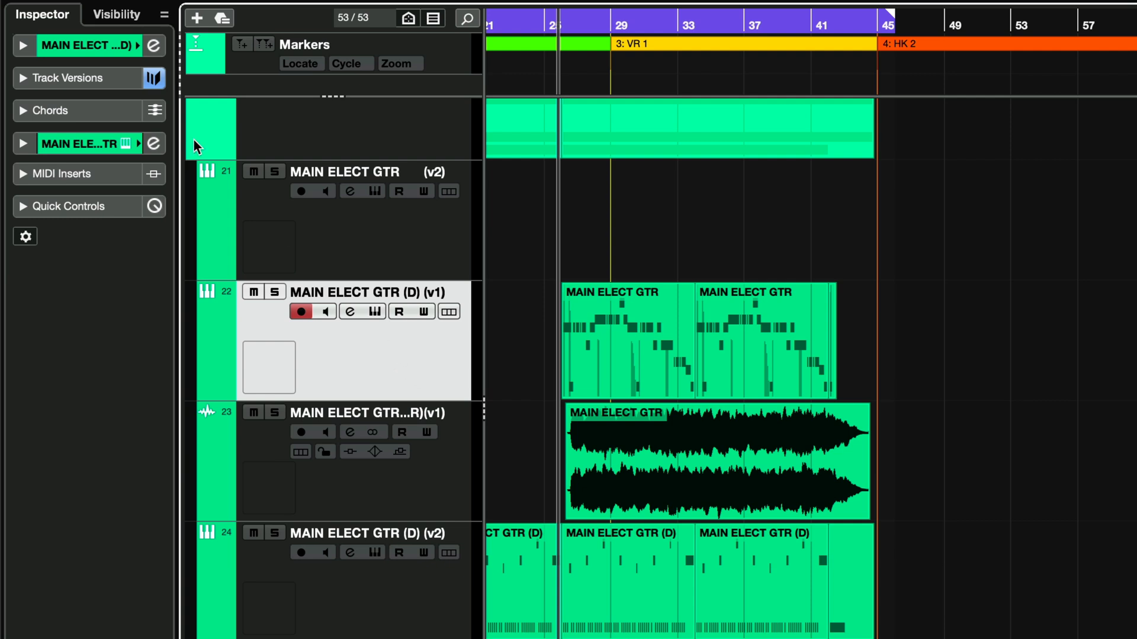
Show the track versions of MAIN ELECT GTR (D) on track 22 and view versions v2 and v3.
click(24, 82)
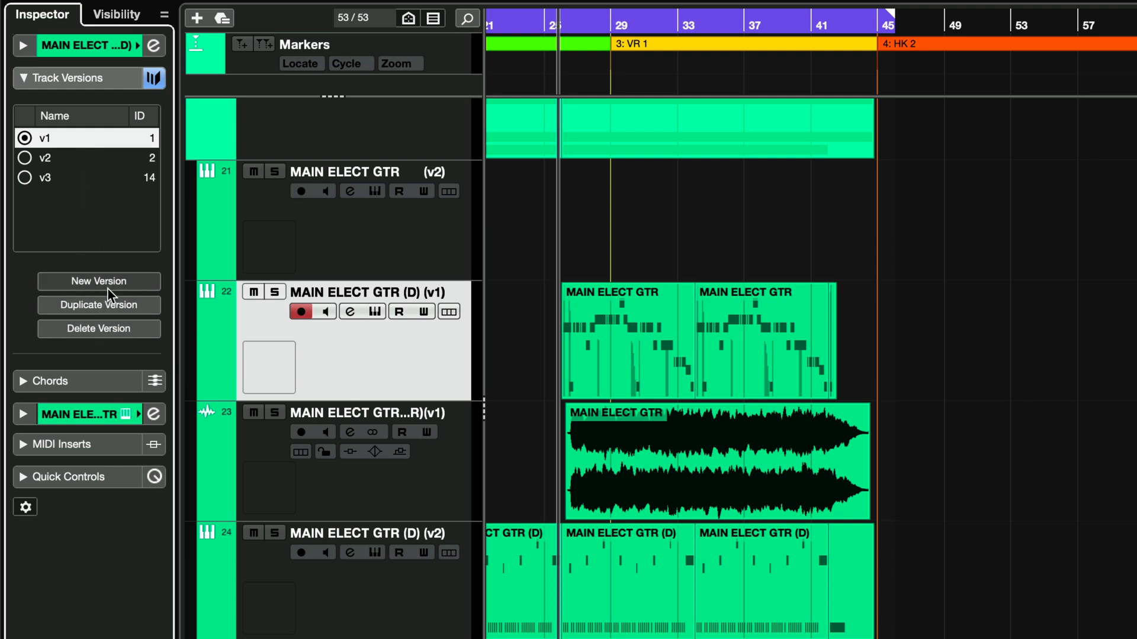
click(68, 159)
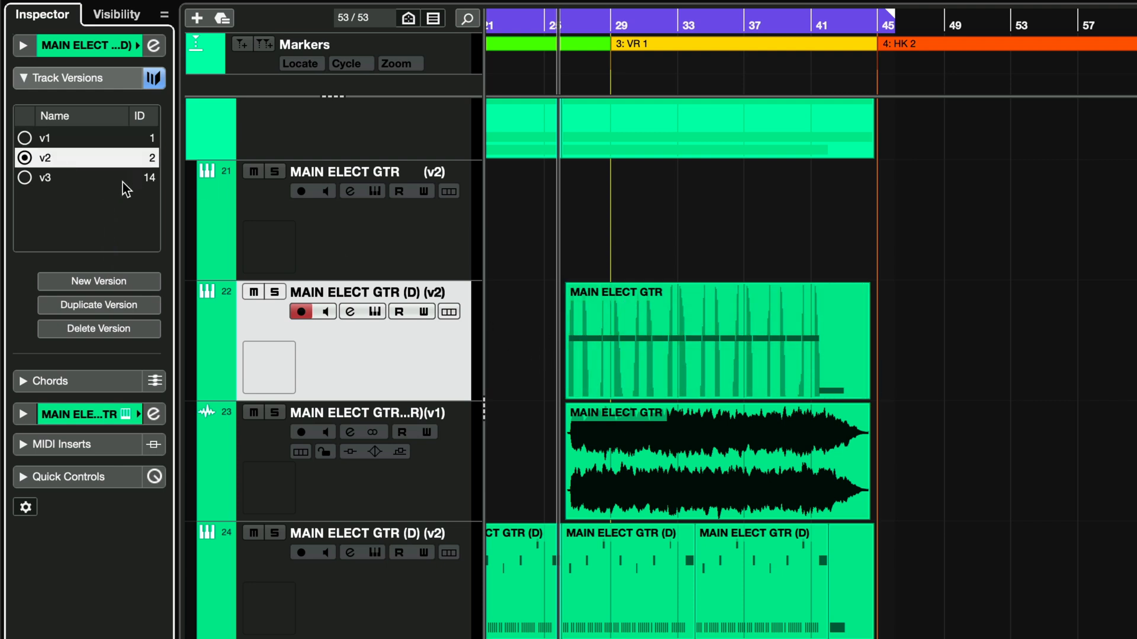
click(86, 179)
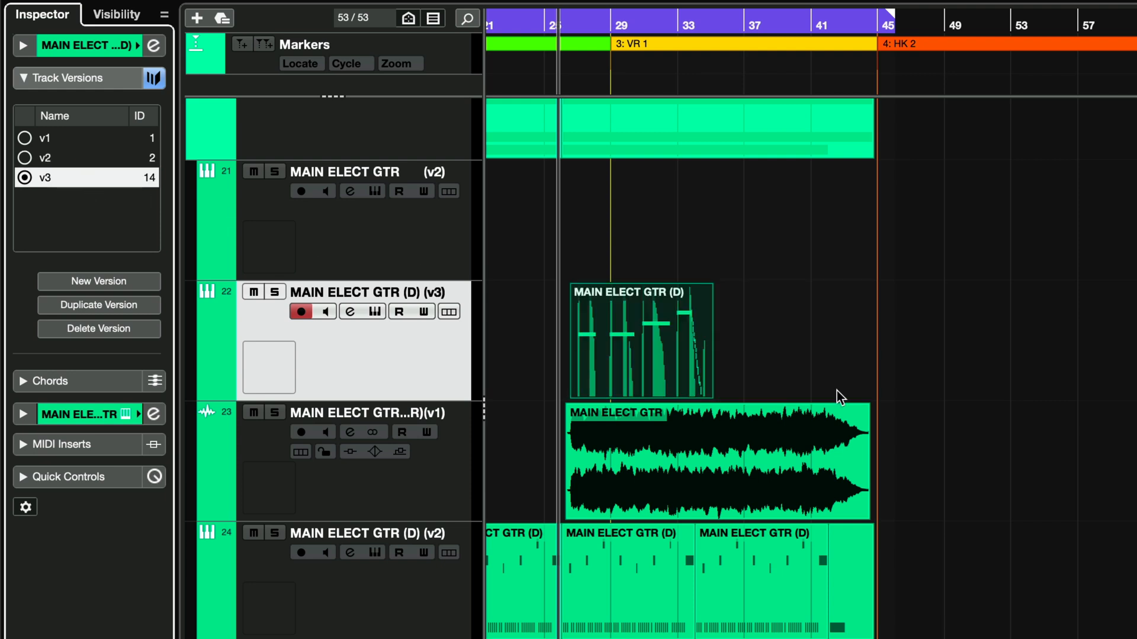
click(817, 381)
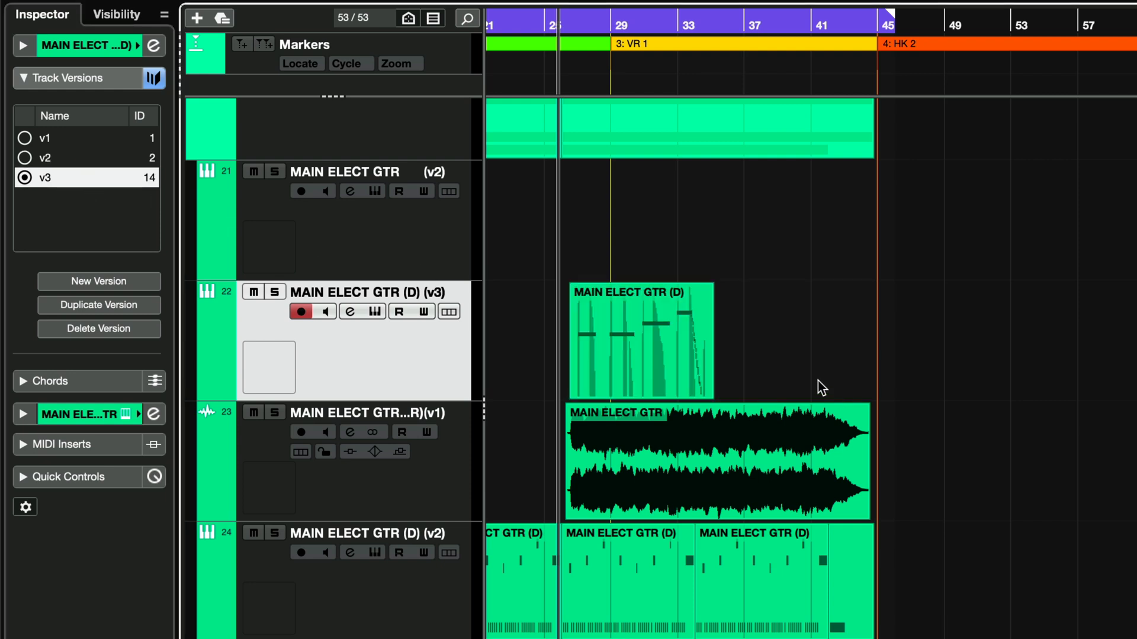
Create a new empty version v4 on track 22 and switch through versions v1, v2, v3 and v4.
click(88, 283)
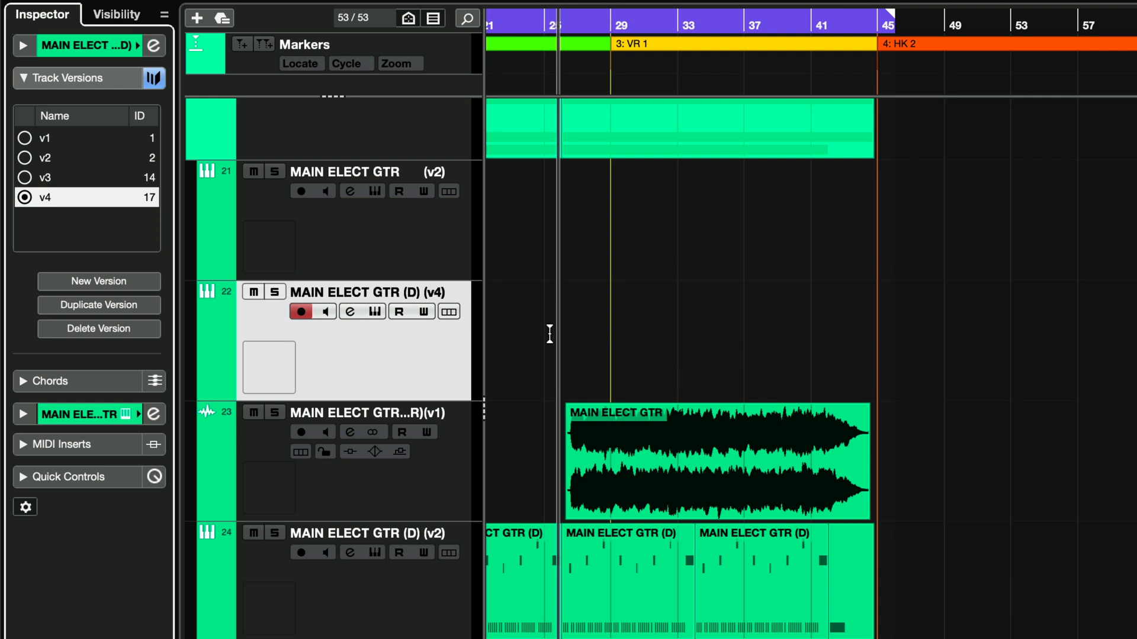
click(43, 138)
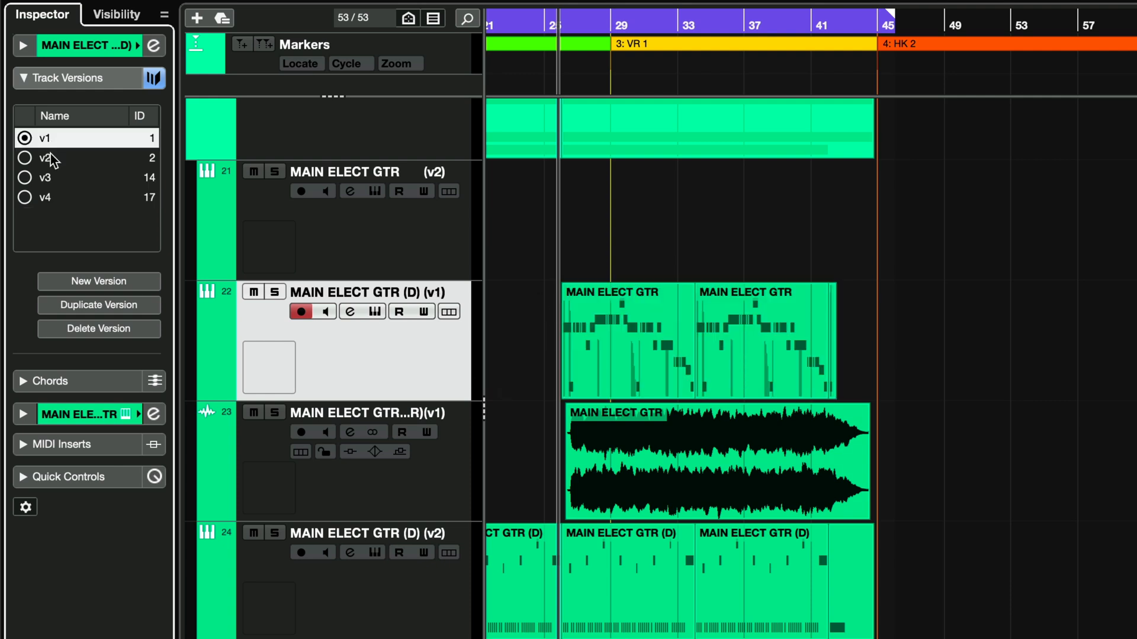
click(46, 156)
click(53, 177)
click(45, 196)
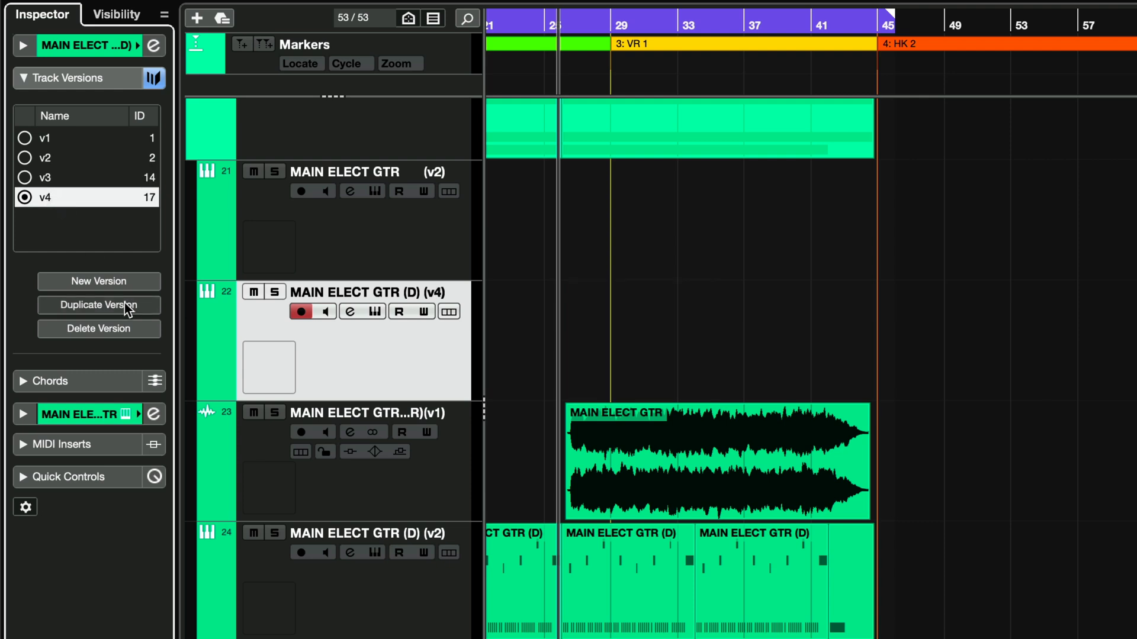
Delete version v4 from track 22 and switch to v2 and back to v3.
click(89, 328)
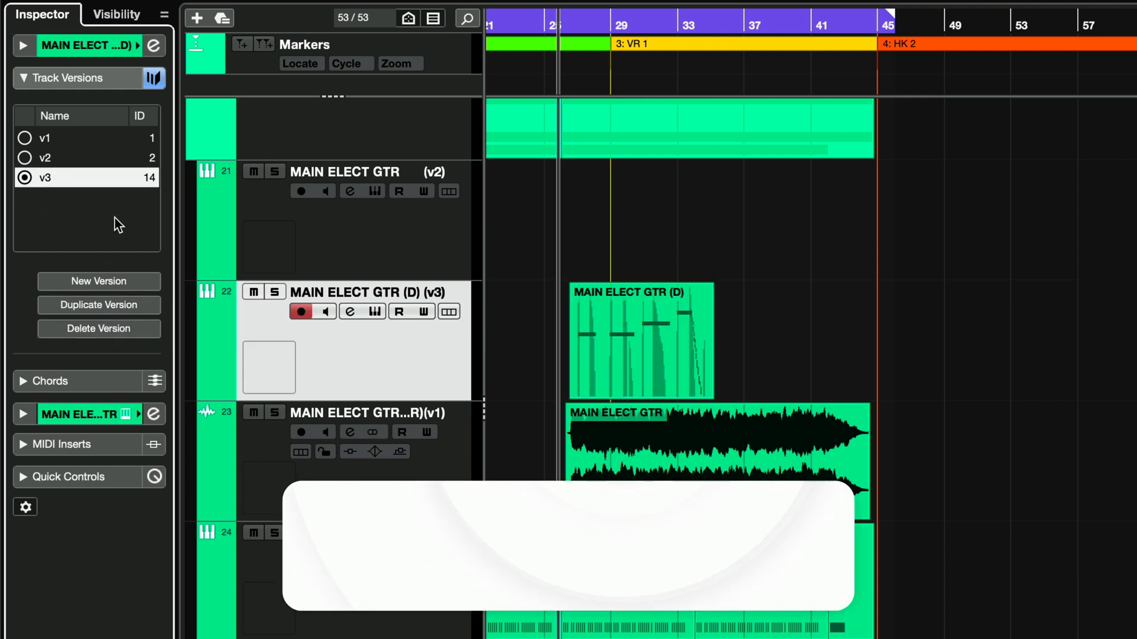
click(60, 155)
click(62, 182)
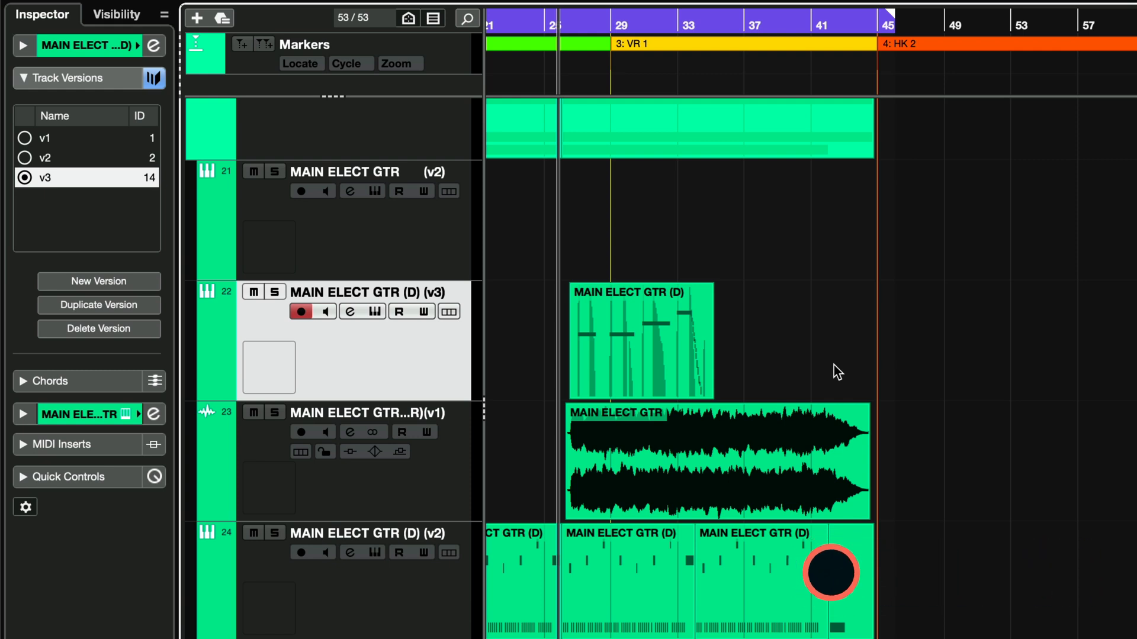
Select the MAIN ELECT GTR audio track 23 and compare its versions Copy of v1 and v1.
click(447, 475)
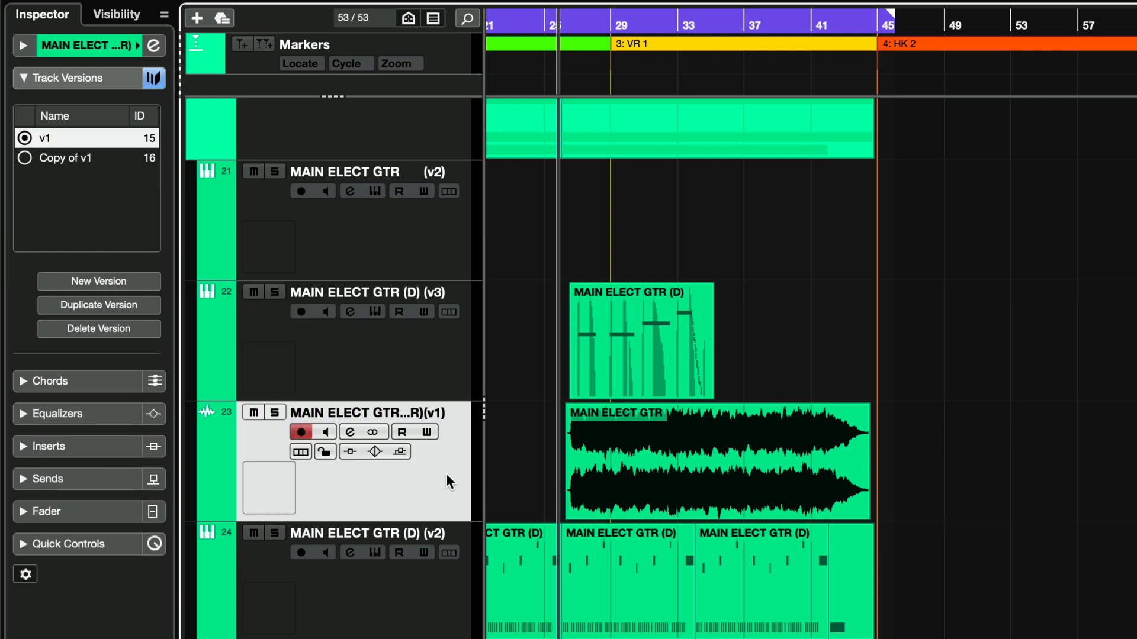
click(677, 470)
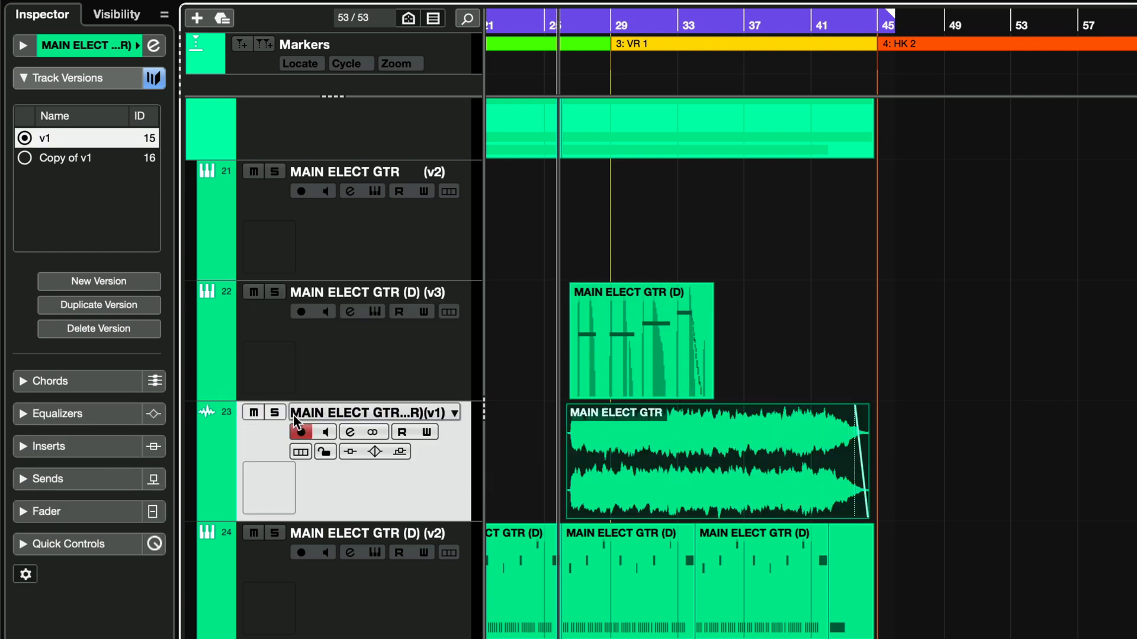
click(65, 158)
click(60, 140)
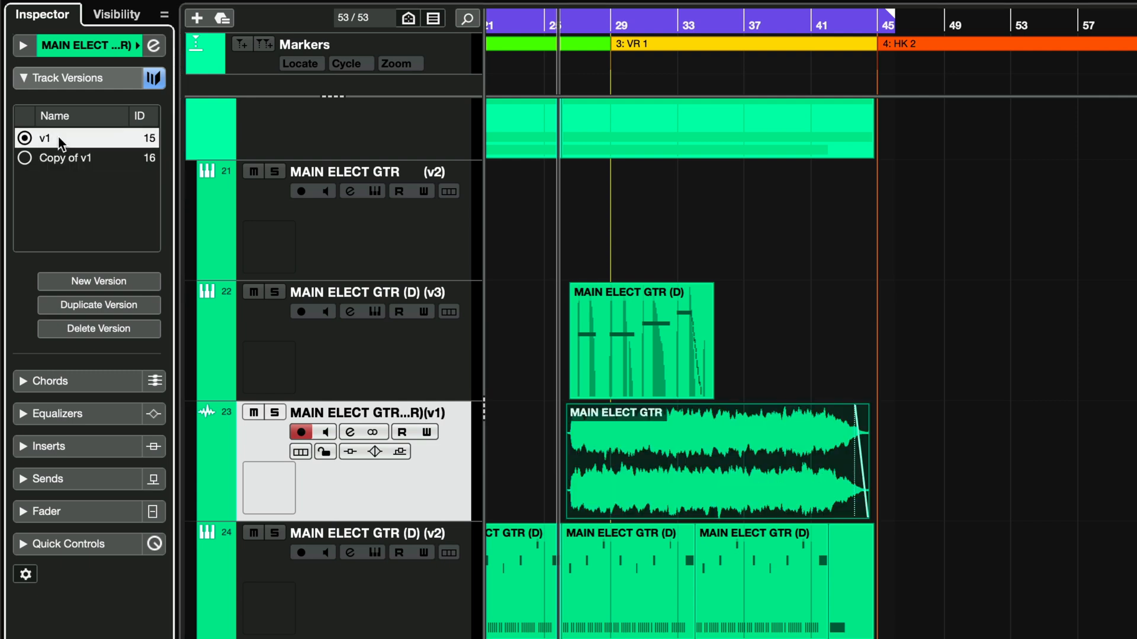
Add new empty versions to the audio track 23 up to v39, and activate version v3.
click(109, 281)
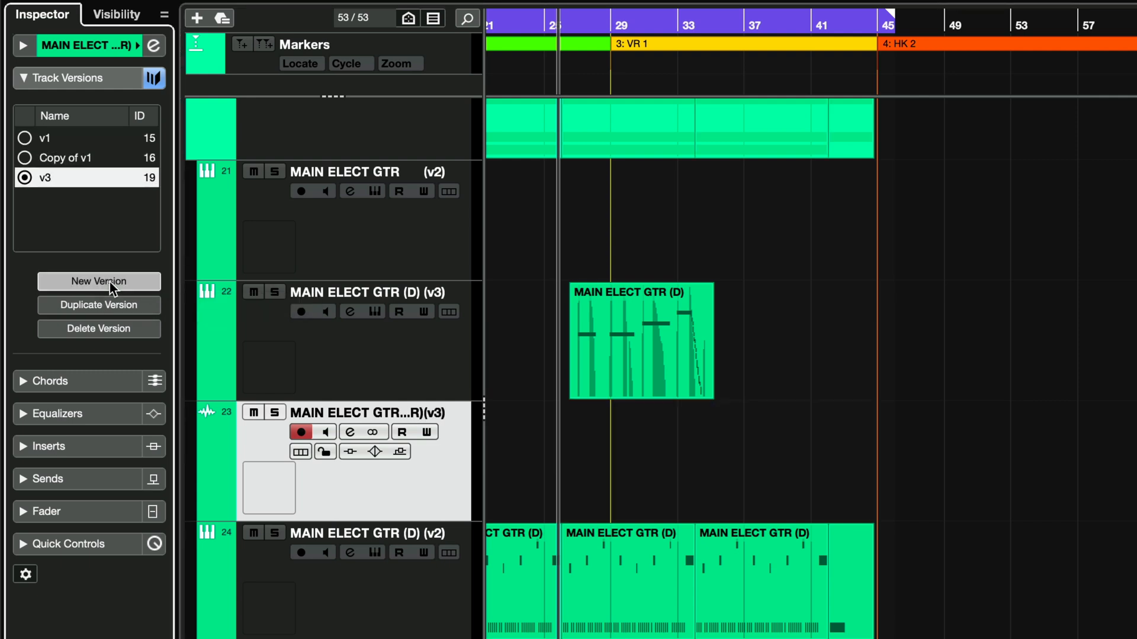
click(110, 282)
click(110, 281)
click(110, 281)
click(110, 281)
click(111, 281)
click(110, 281)
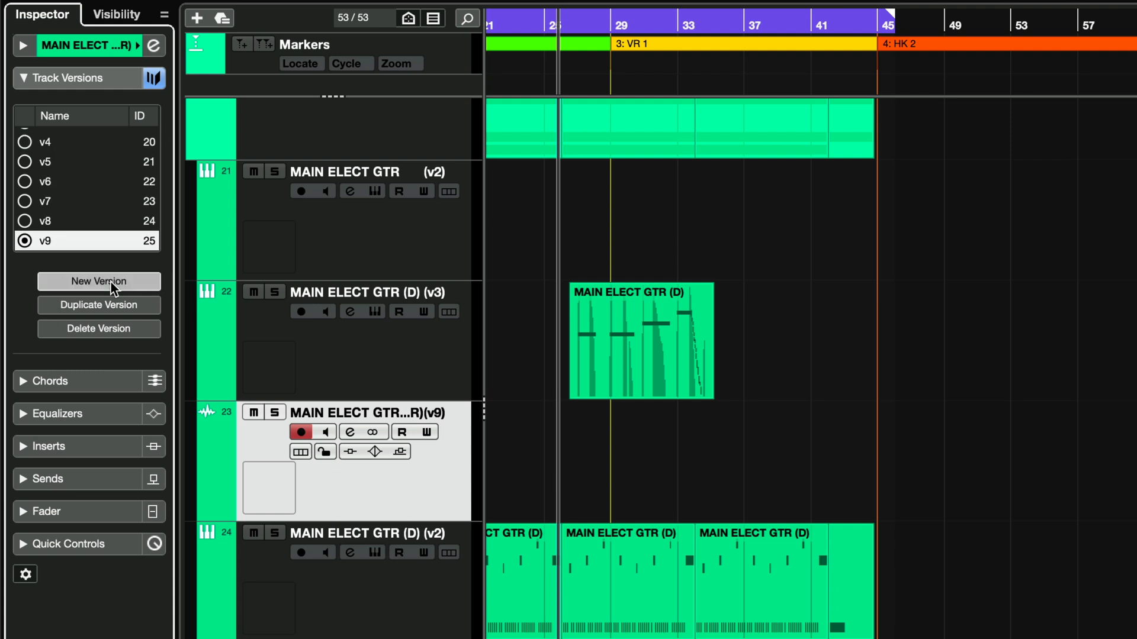
click(110, 281)
click(110, 280)
click(111, 281)
click(111, 281)
click(111, 282)
click(111, 281)
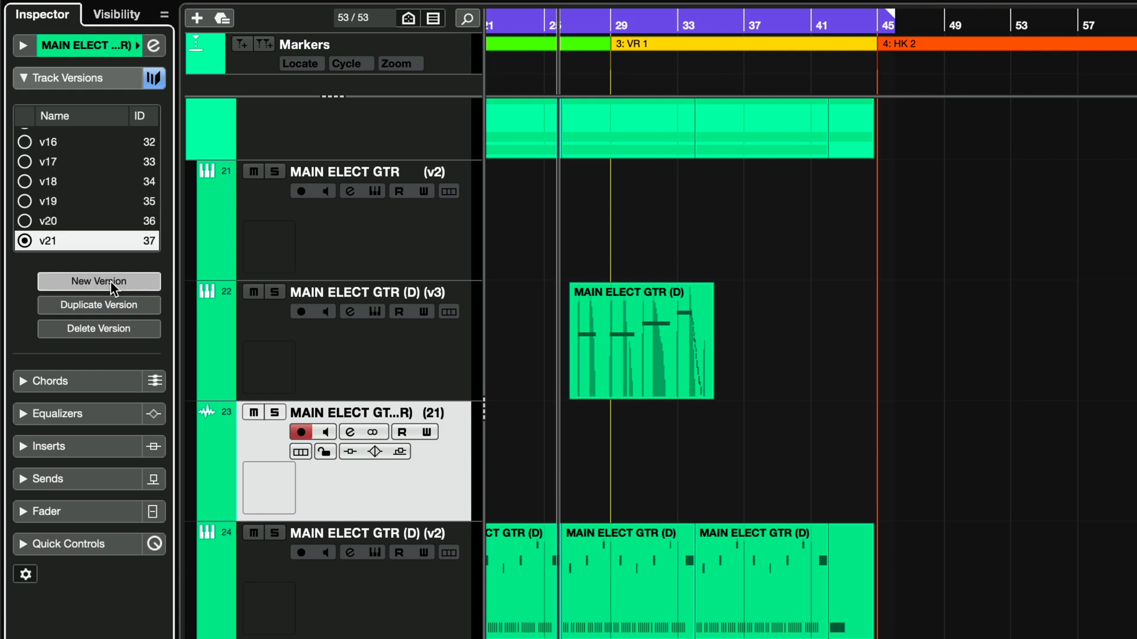
click(110, 281)
click(110, 280)
click(110, 281)
click(110, 281)
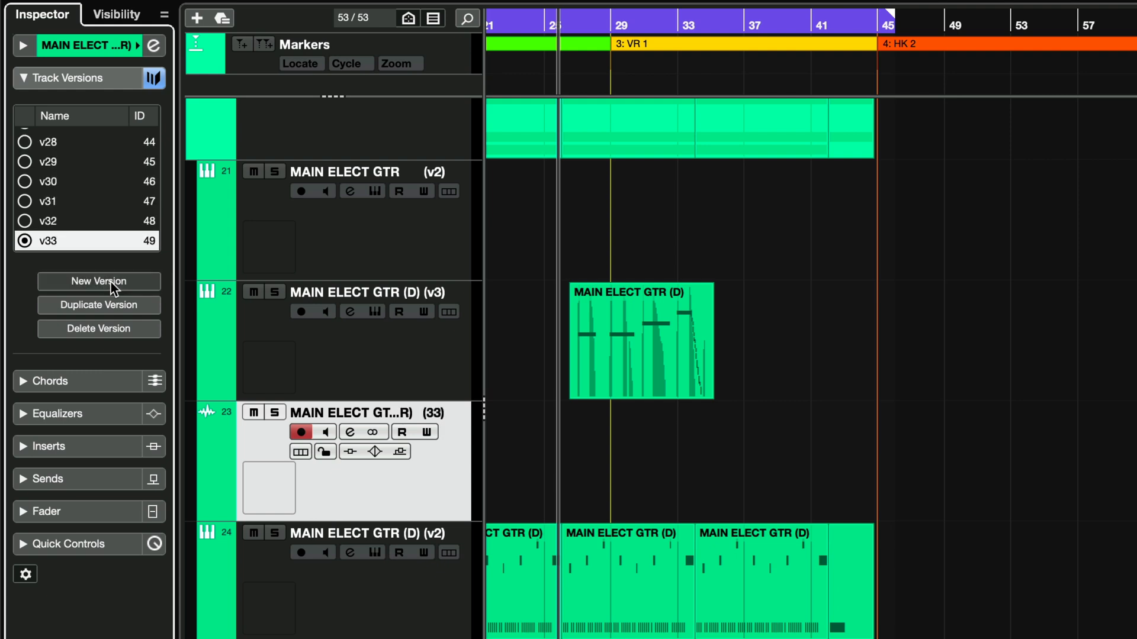
click(112, 282)
click(111, 282)
scroll(88, 195, up, 10)
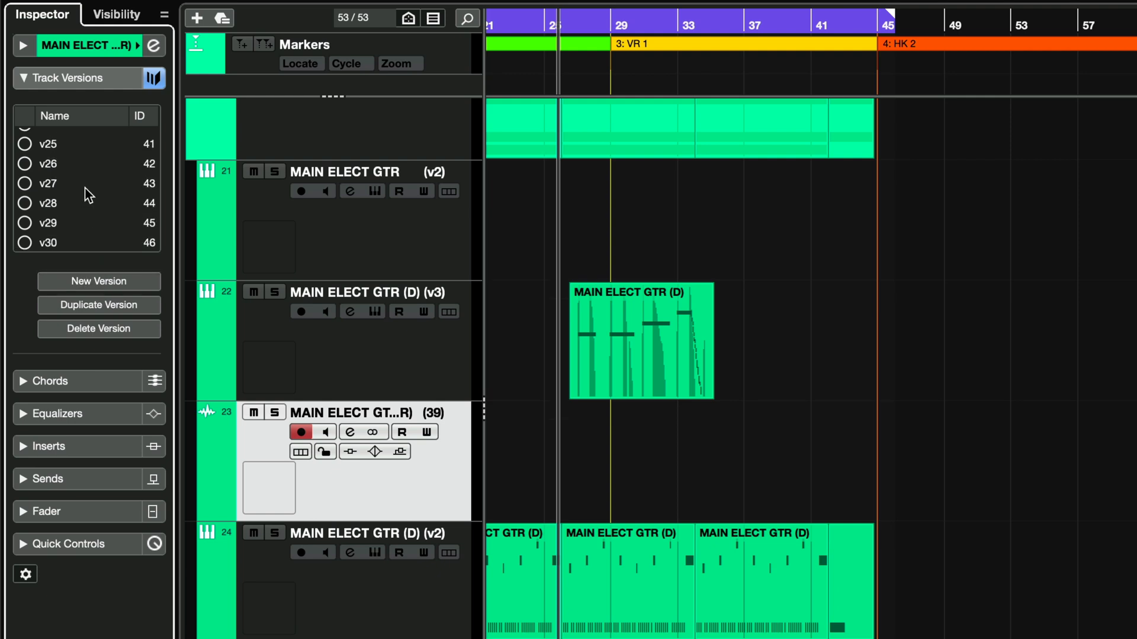
click(52, 178)
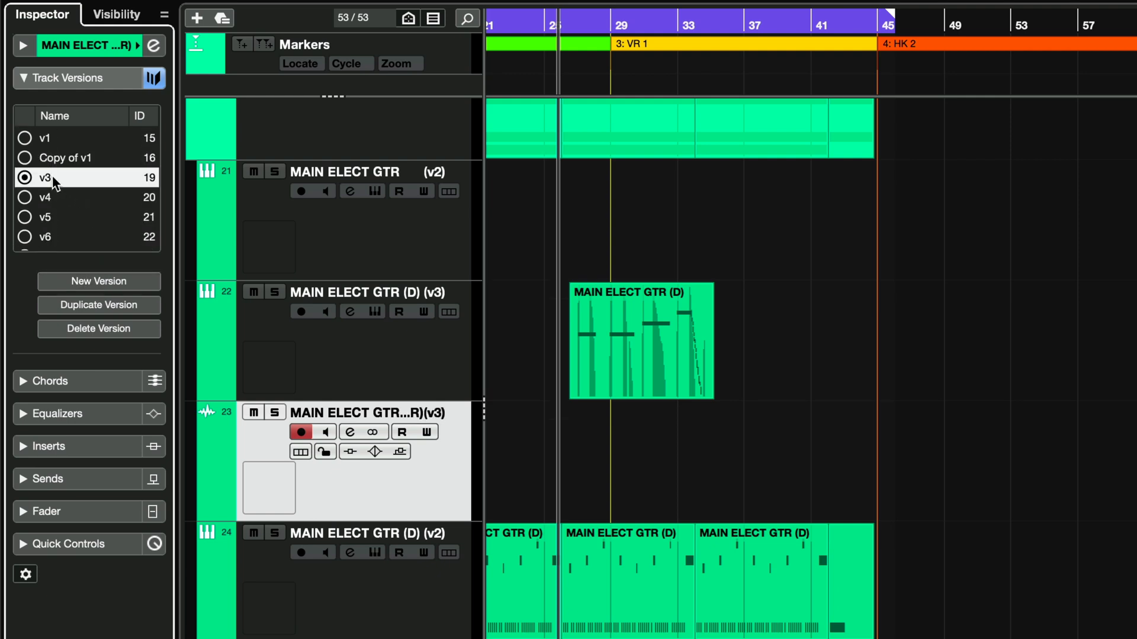